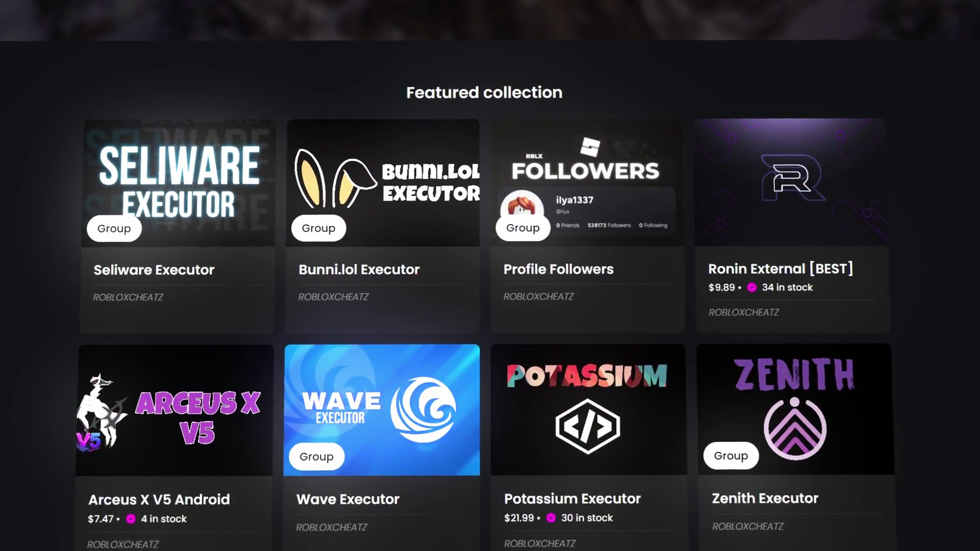
Step: Browse the featured collection and apply the creator's coupon code to the Zenith 7 Day order
scroll(946, 230, down, 1)
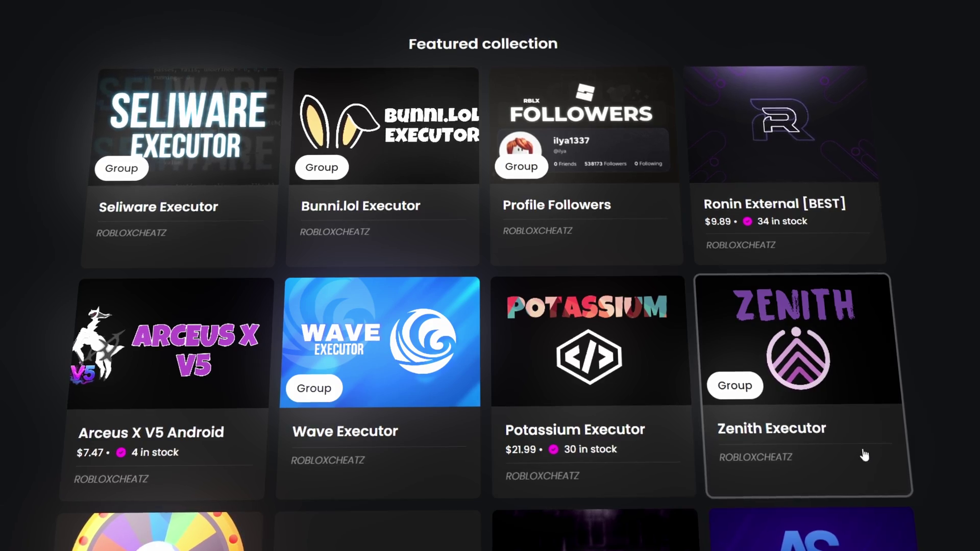
scroll(864, 455, down, 5)
scroll(828, 461, down, 3)
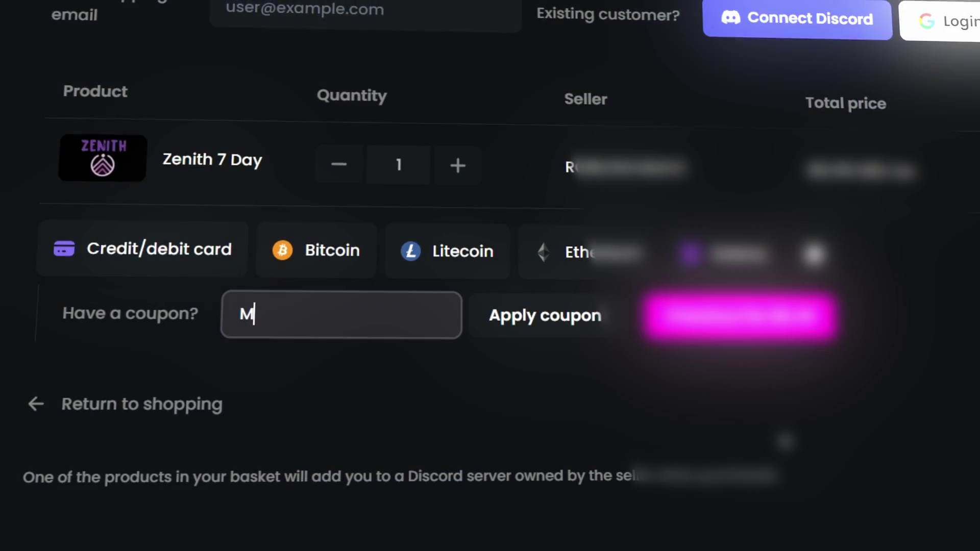
text(IRKO)
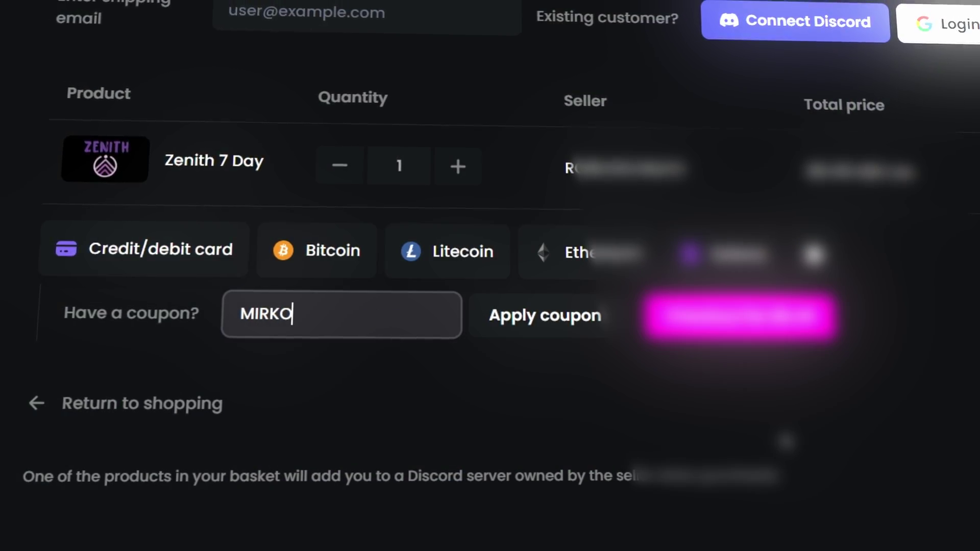
click(541, 327)
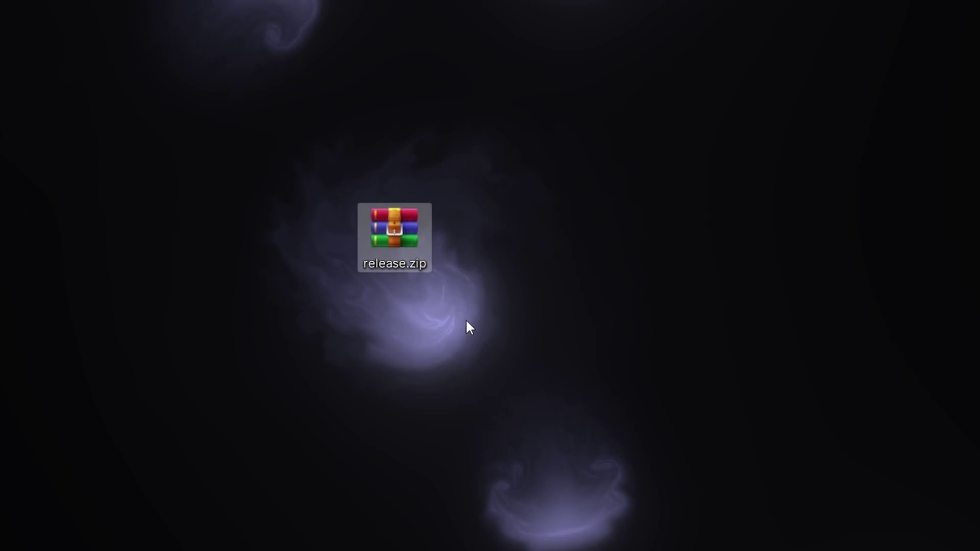
Step: Open release.zip, select all of its contents and move the archive window aside to free the desktop
double_click(395, 241)
drag(253, 335, 247, 205)
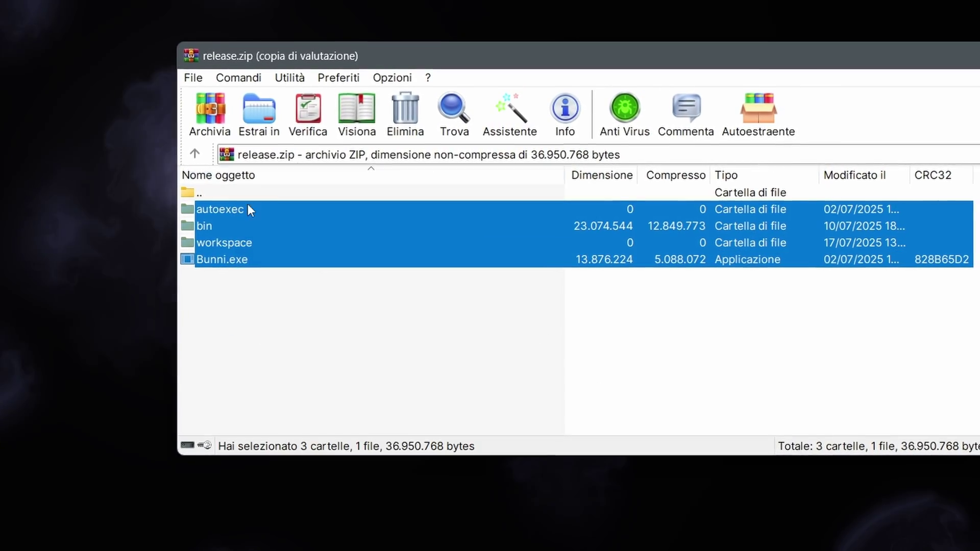
drag(387, 63, 747, 151)
Step: Create a new folder named Bunni on the desktop
drag(610, 302, 300, 205)
right_click(299, 210)
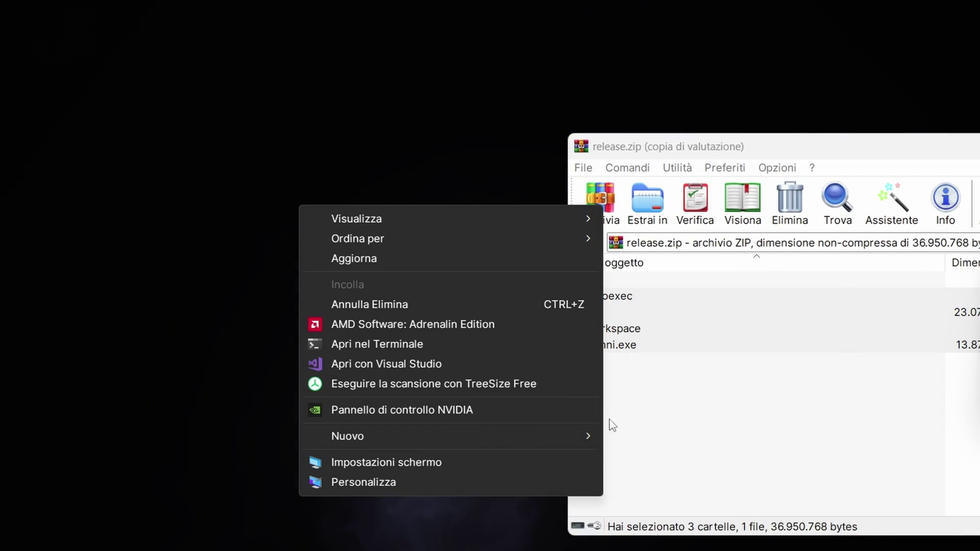
mouse_move(587, 436)
click(644, 439)
text(Bunni)
Step: Extract autoexec, bin, workspace and Bunni.exe from release.zip into the Bunni folder and open that folder
click(607, 298)
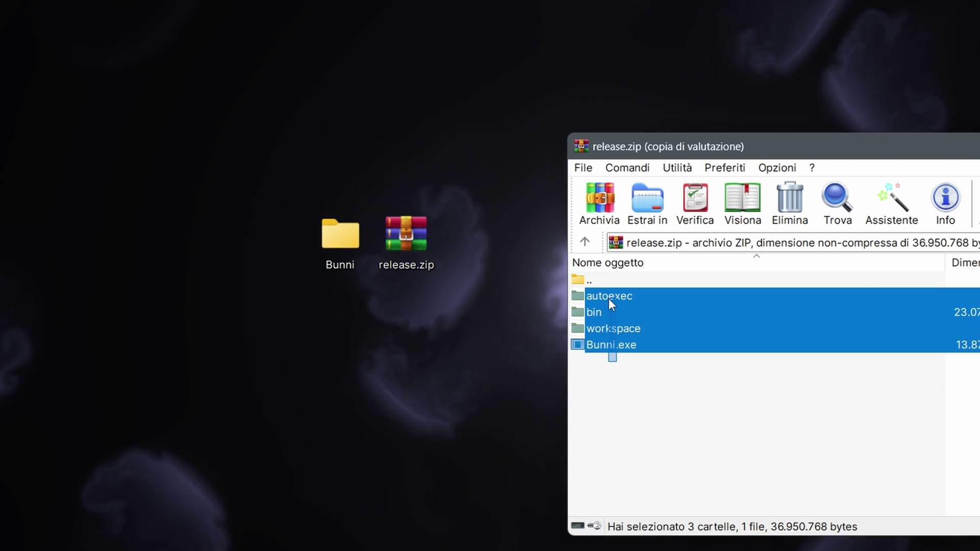
drag(608, 298, 348, 244)
double_click(347, 244)
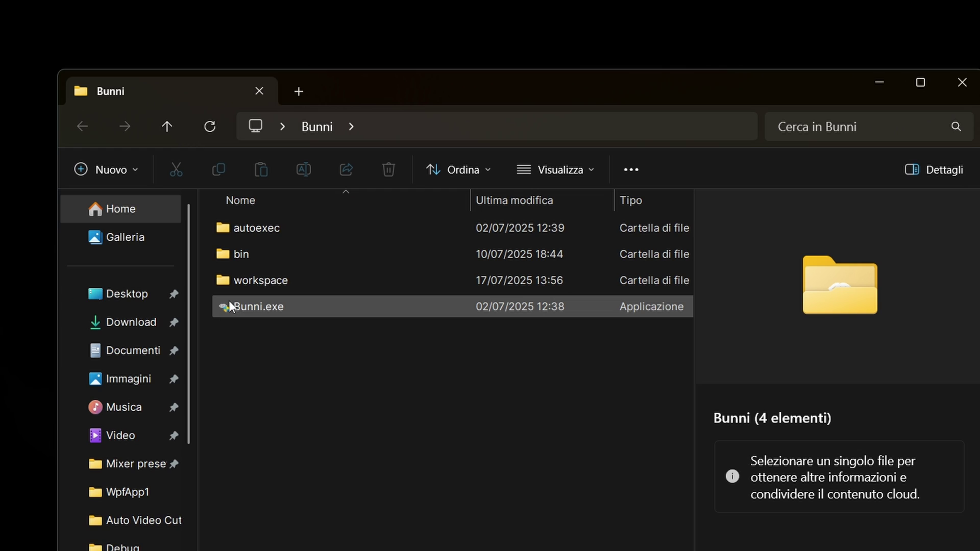
Step: Run Bunni.exe, paste the licence key into the Key System prompt and continue to the editor
double_click(292, 306)
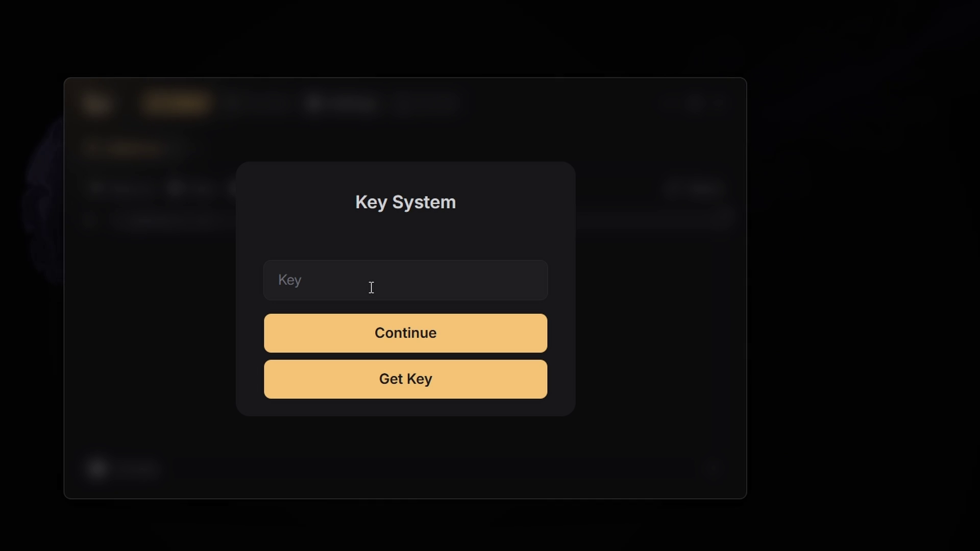
click(371, 287)
key(ctrl+v)
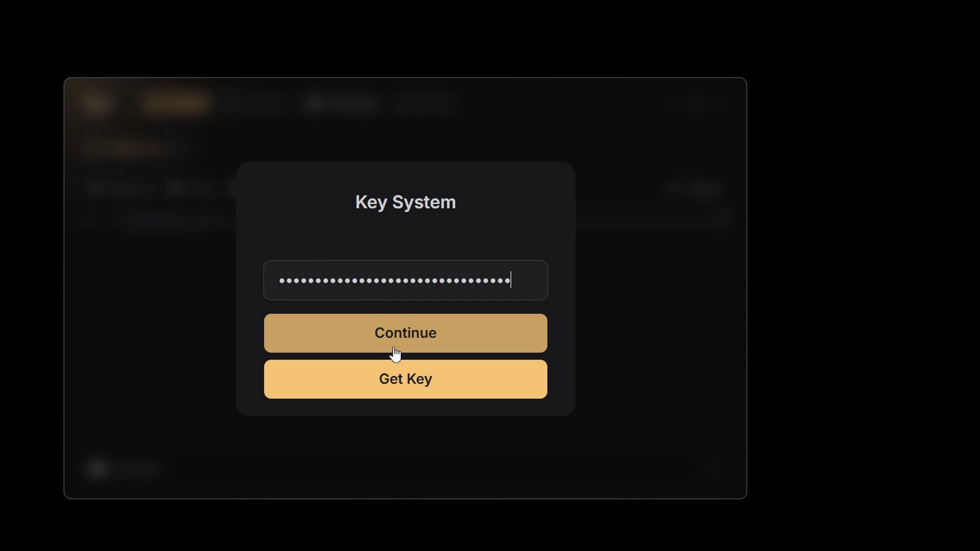
click(396, 352)
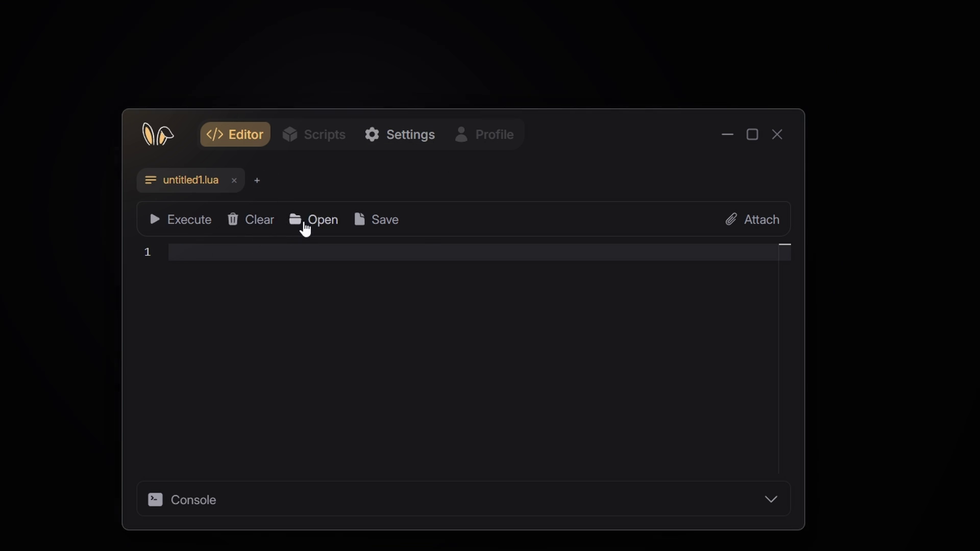
click(305, 229)
key(Escape)
click(393, 213)
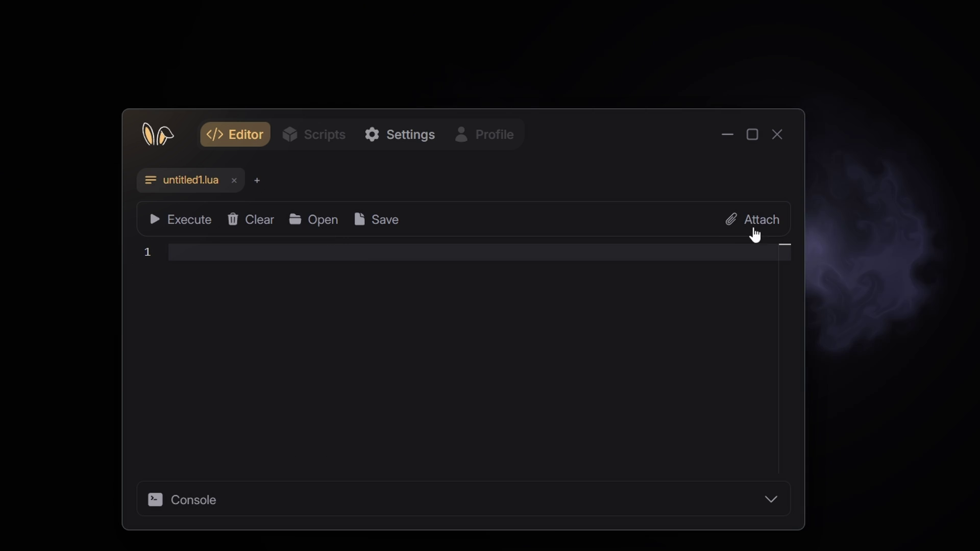
Step: Turn on the Top Most and Enable Minimap settings and save the changes
click(387, 132)
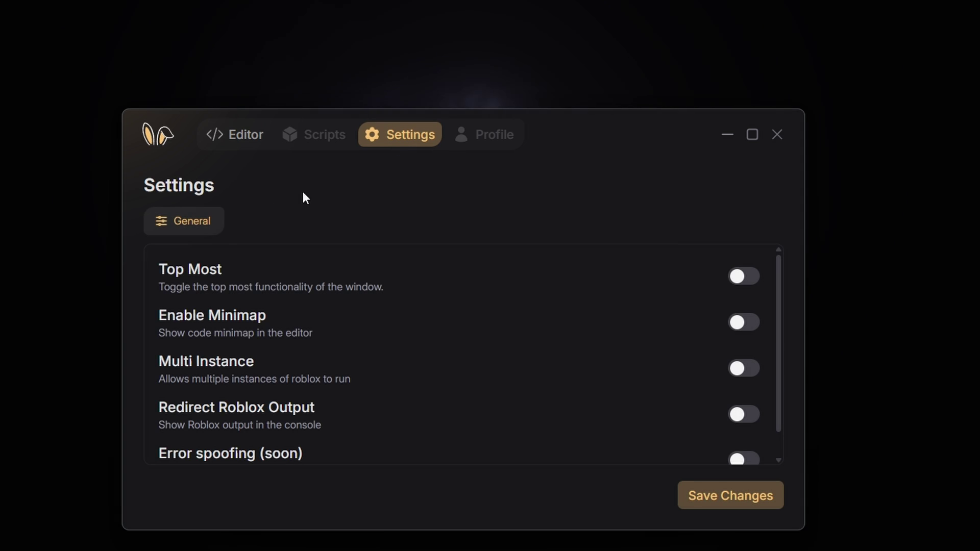
click(742, 277)
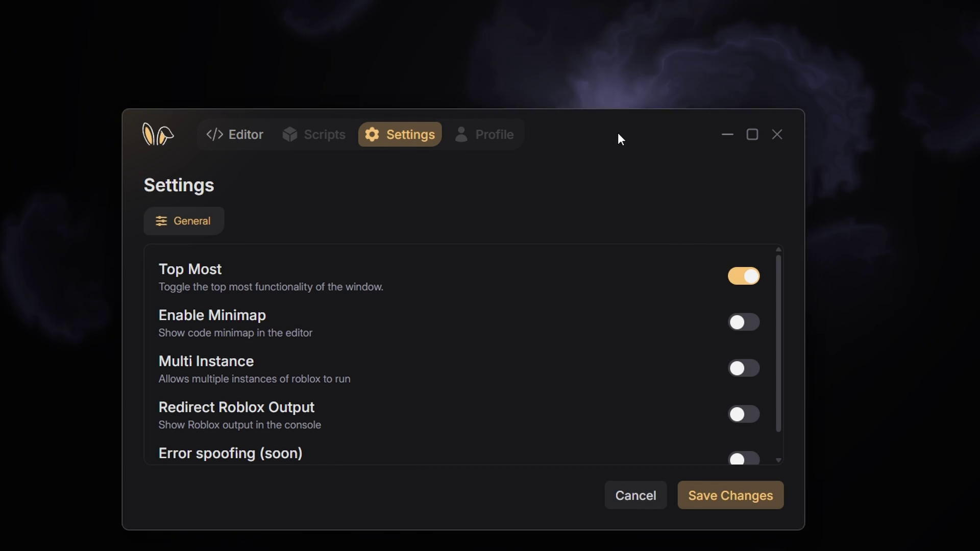
mouse_move(619, 138)
mouse_down()
mouse_move(606, 103)
mouse_move(653, 97)
mouse_move(634, 145)
mouse_up()
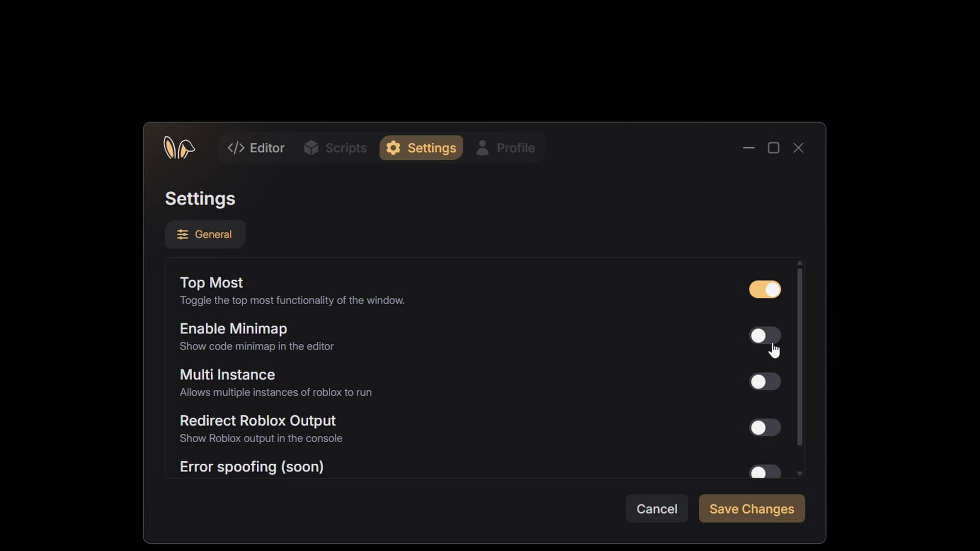
click(752, 509)
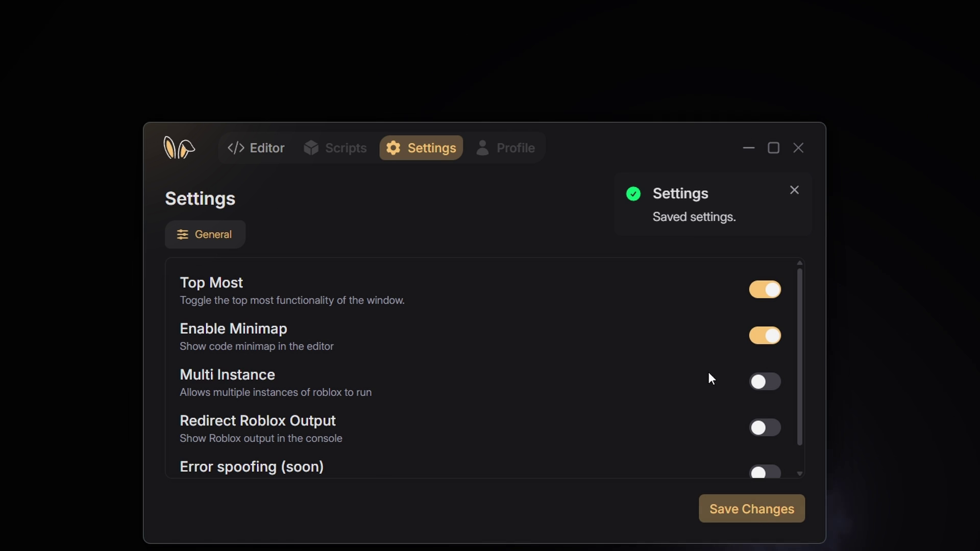
Step: Return to the editor, enter the test text "ghjjghjgh" in untitled1.lua and erase it again
click(262, 155)
click(794, 190)
text(ghjjghjgh)
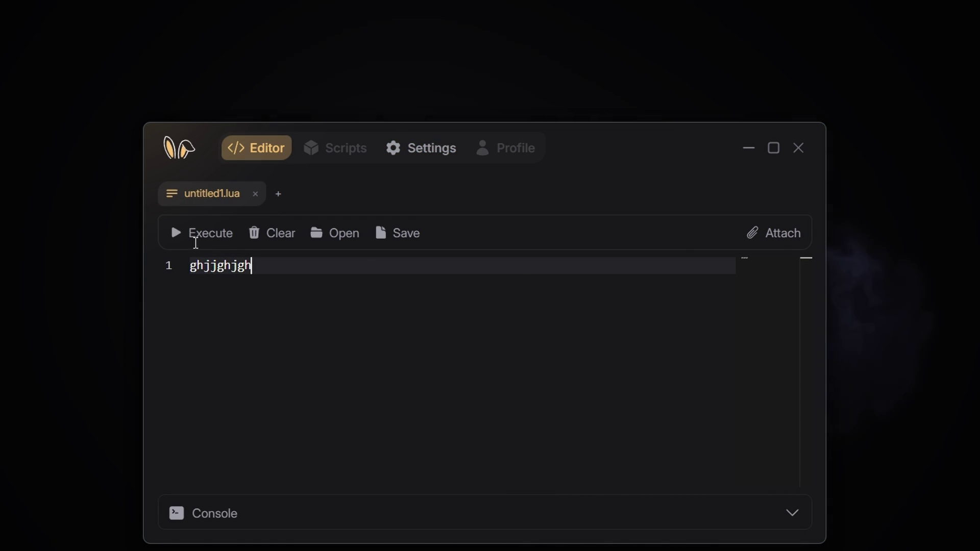
key(ctrl+a)
key(BackSpace)
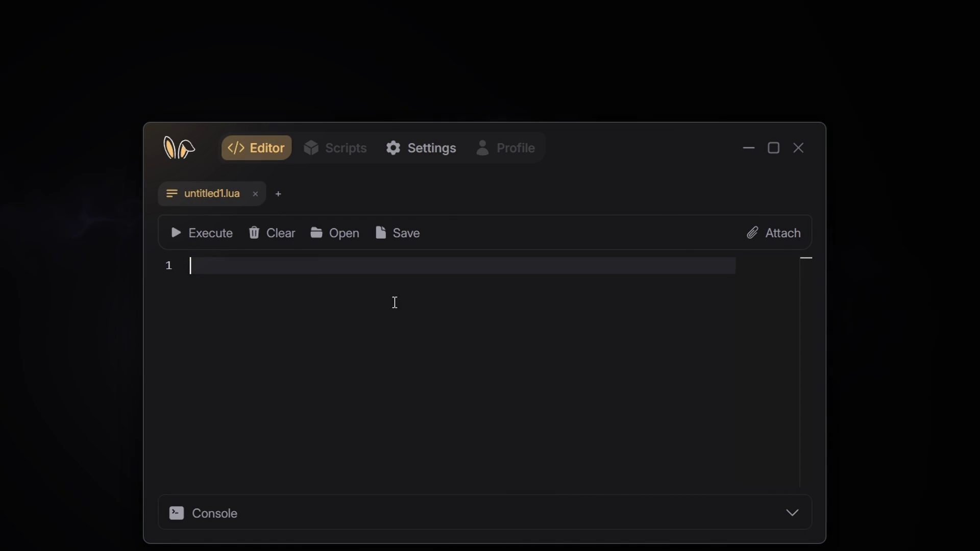
Step: Turn off the Enable Minimap setting, save the changes and review the remaining settings
click(403, 152)
click(764, 335)
click(752, 510)
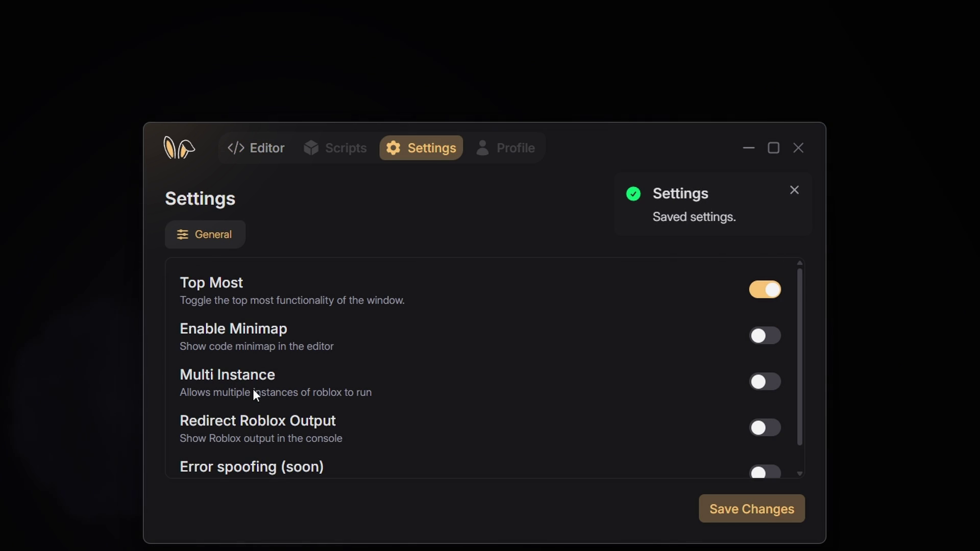
scroll(796, 327, down, 2)
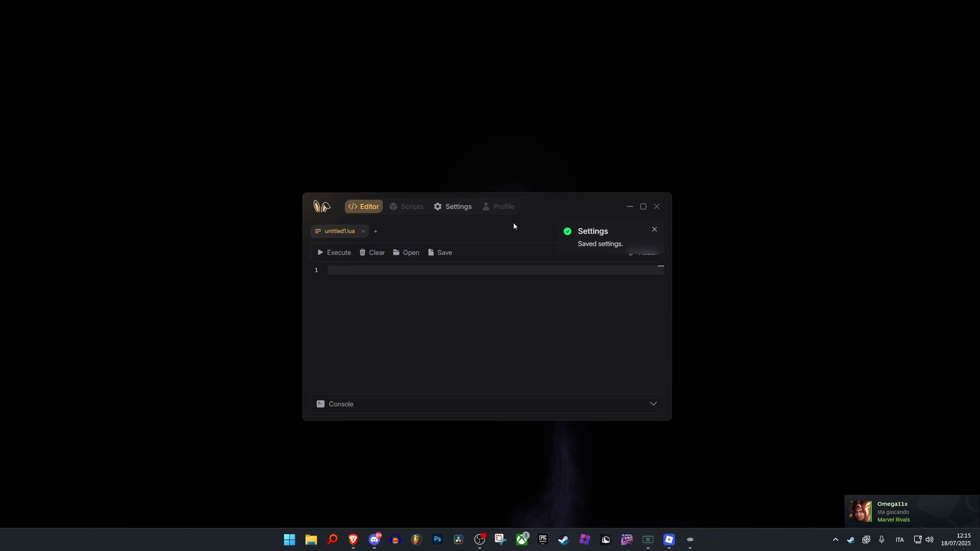
Step: Launch Roblox through Bloxstrap, arranging its windows and the Bunni editor apart from each other
drag(545, 211, 774, 305)
drag(529, 210, 249, 130)
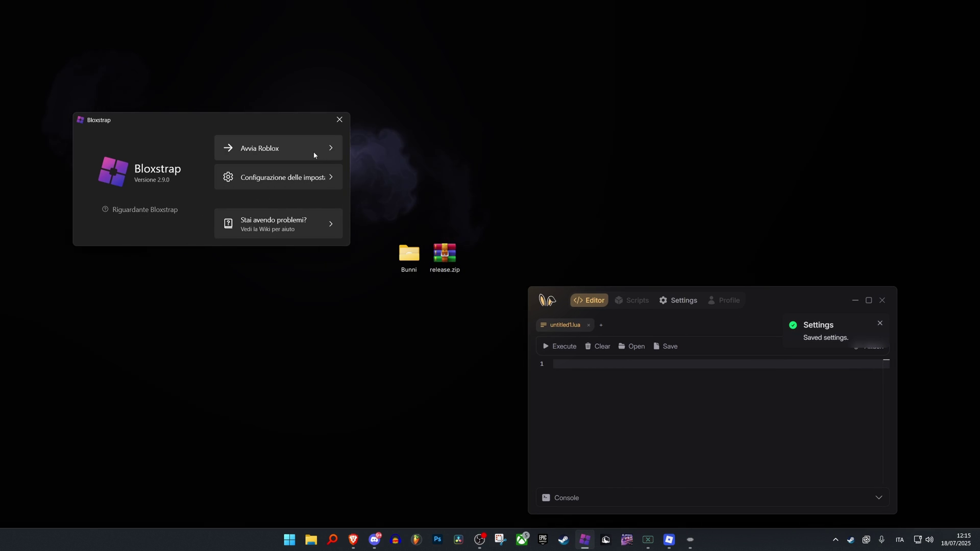
click(314, 152)
drag(455, 230, 251, 100)
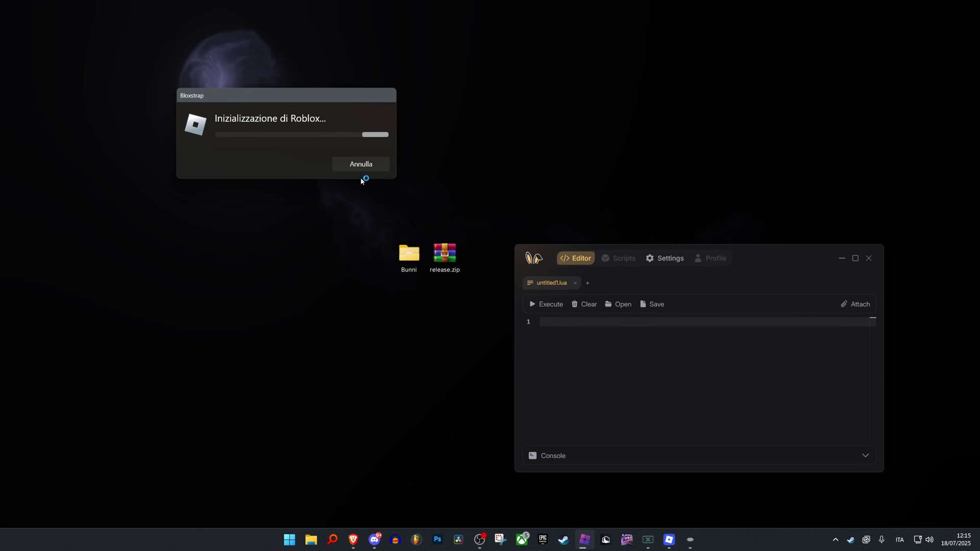
drag(747, 299, 730, 230)
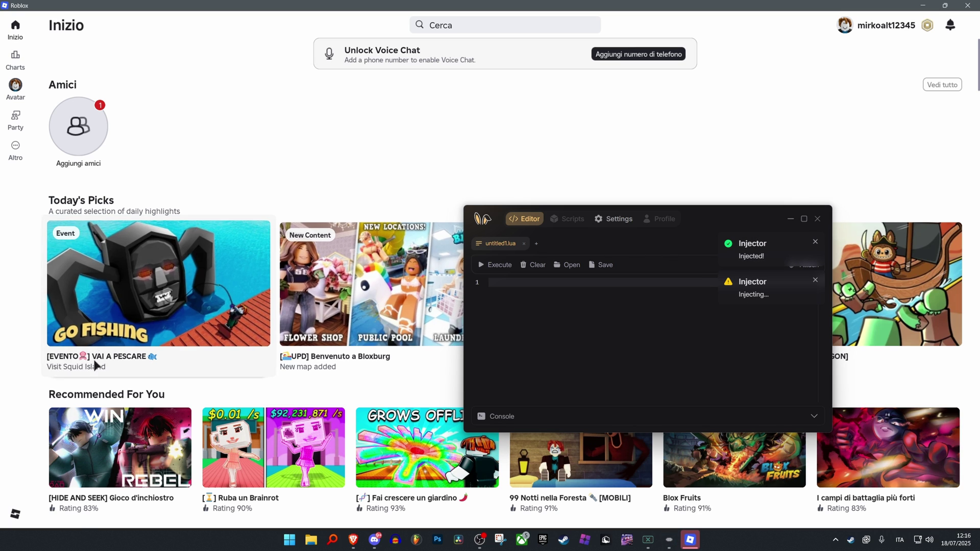
Step: In a Roblox experience, write and execute print("a") in untitled1.lua and open the Developer Console
scroll(160, 400, down, 9)
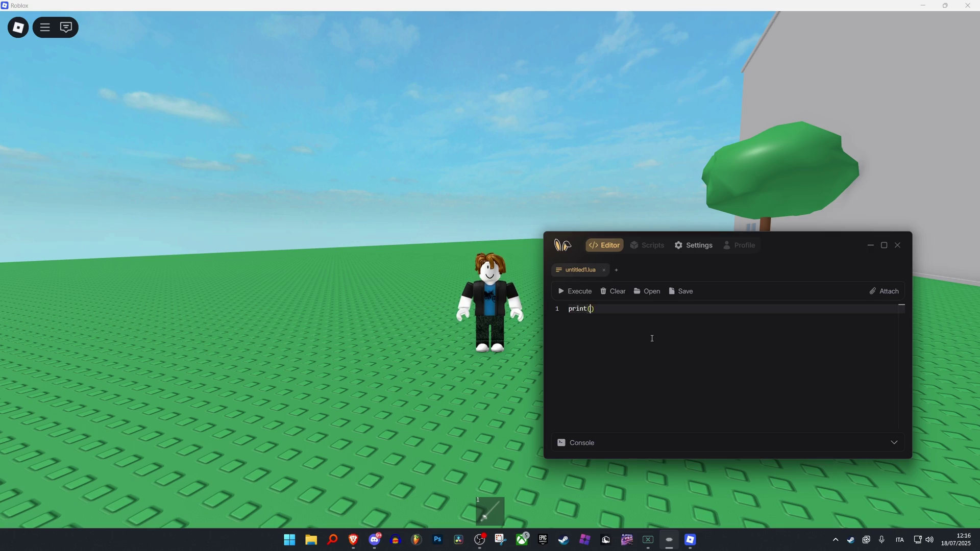
text(a)
scroll(418, 293, down, 3)
key(F9)
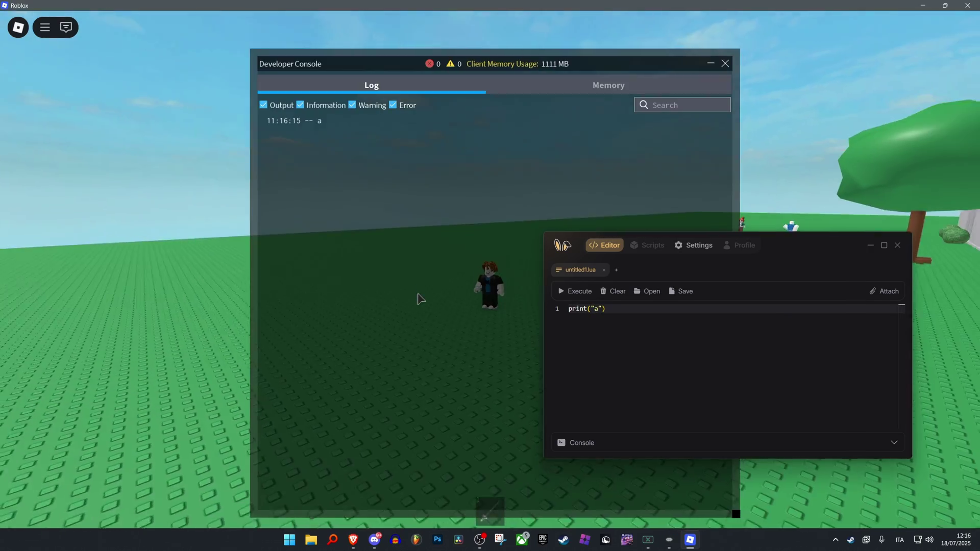
Step: Execute the print("a") script four more times, check the Developer Console log and move the character around
double_click(574, 292)
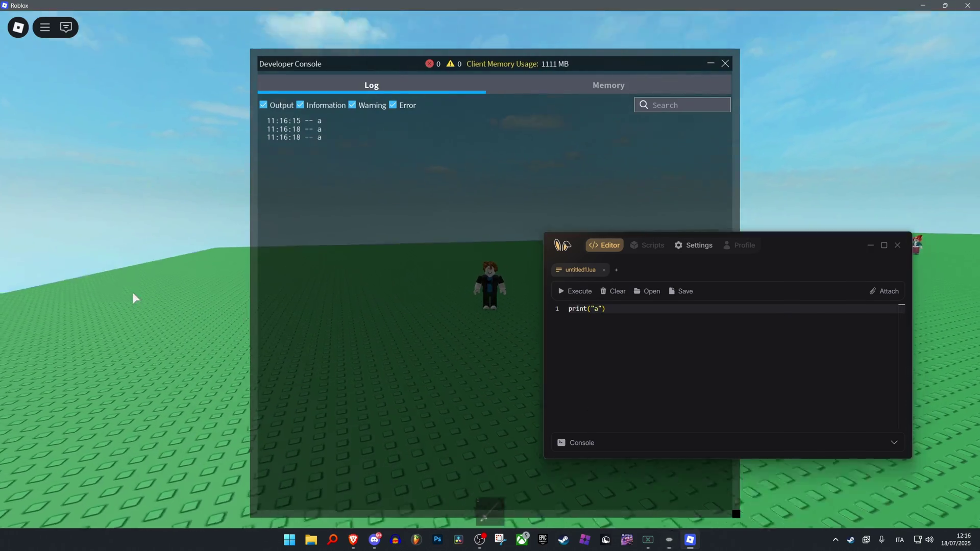
scroll(133, 298, up, 3)
double_click(574, 290)
key(w)
key(space)
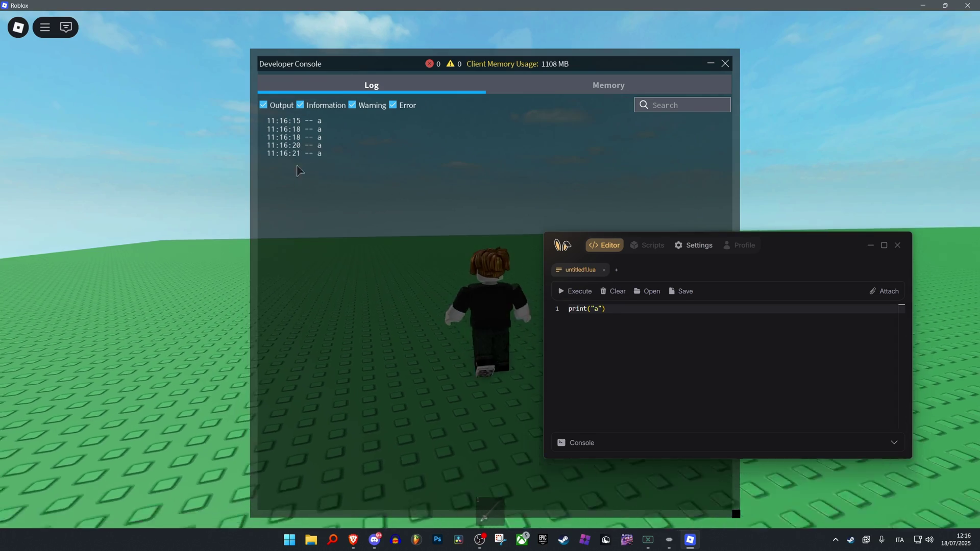
key(a)
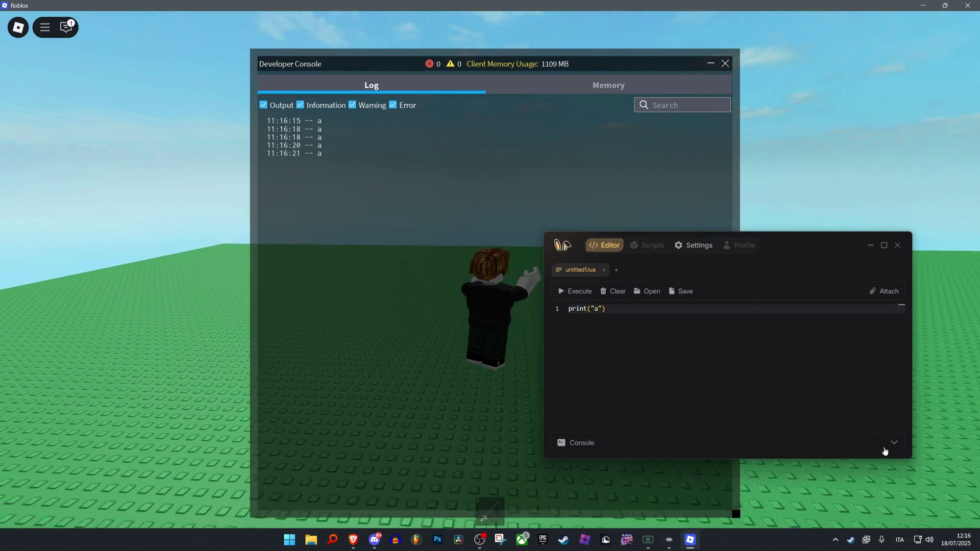
Step: Expand the Bunni console, clear its logs and close the Roblox Developer Console
click(893, 442)
click(879, 393)
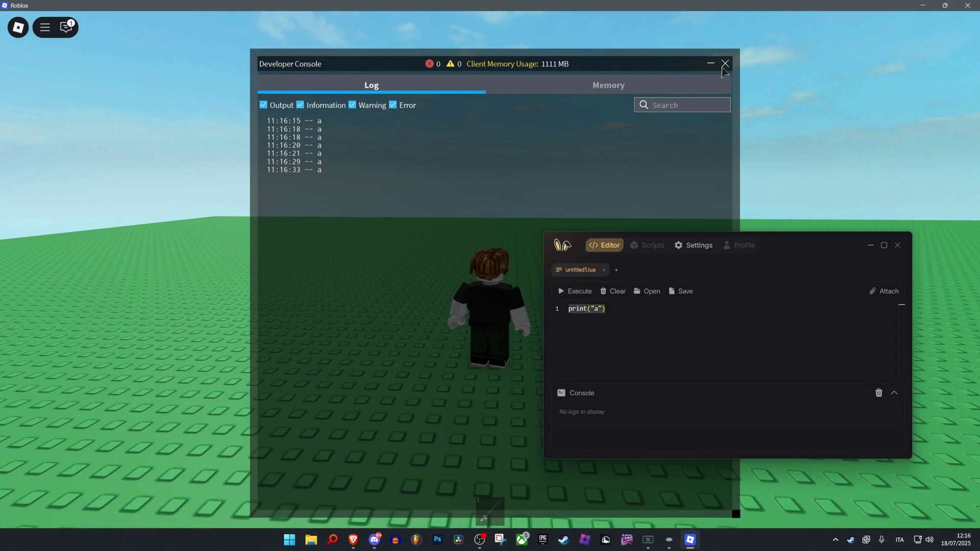
click(725, 63)
scroll(741, 122, down, 2)
scroll(741, 122, up, 4)
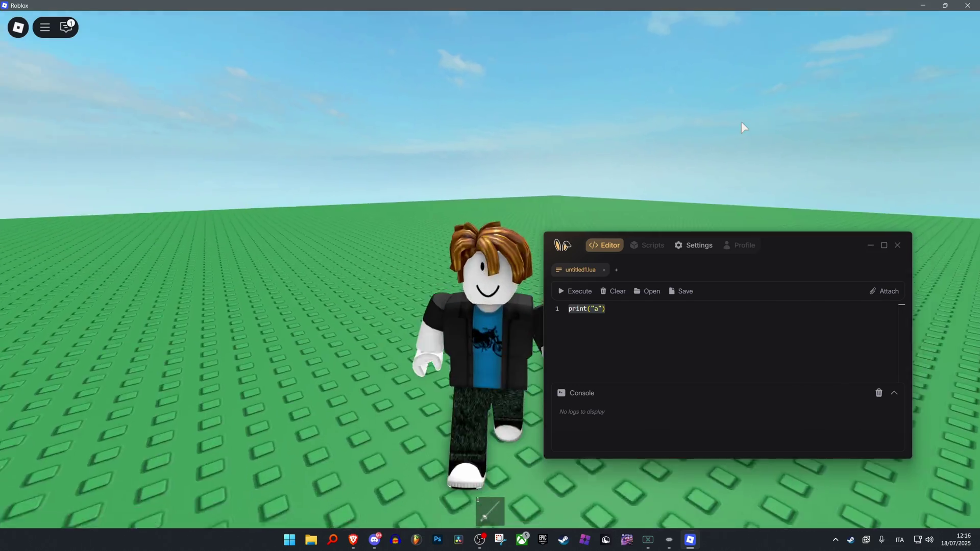
scroll(741, 122, down, 5)
drag(839, 268, 891, 260)
right_click(727, 149)
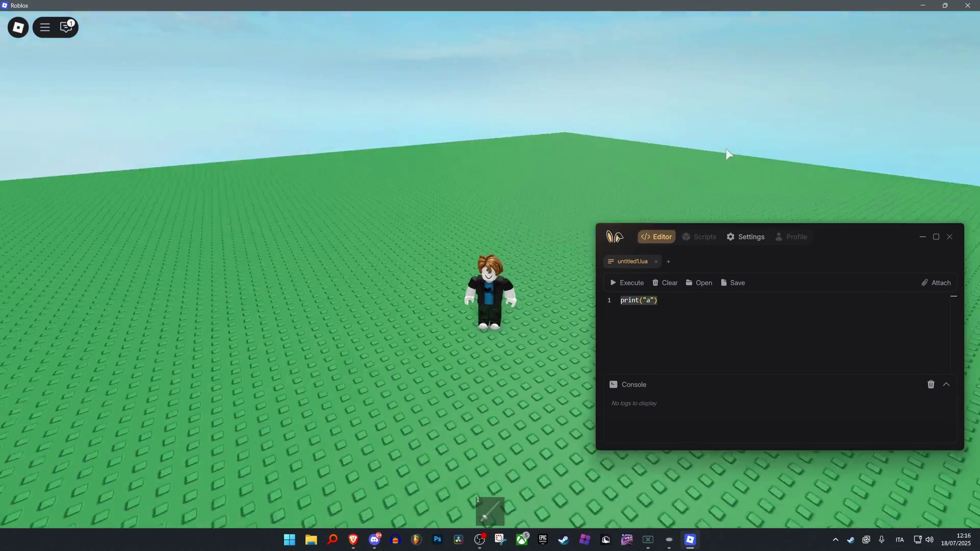
scroll(727, 153, up, 5)
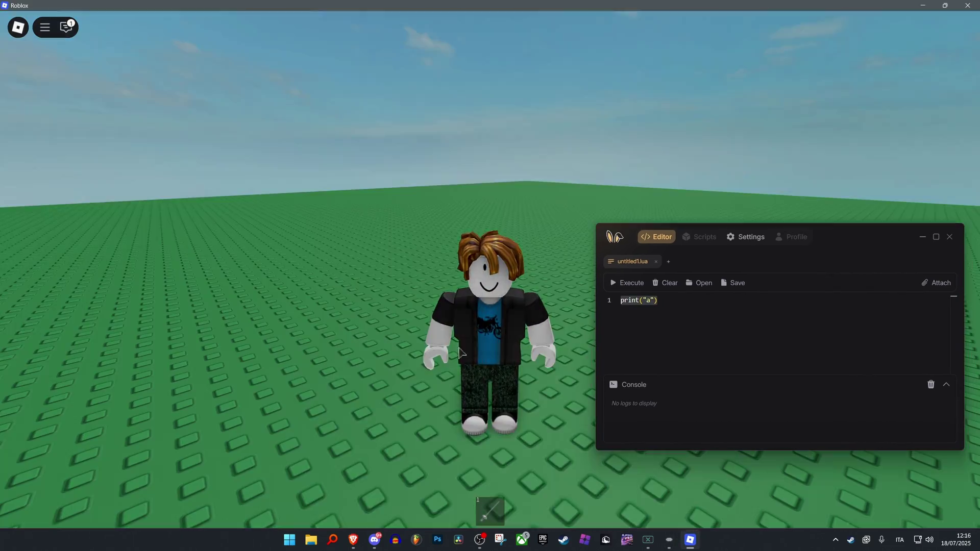
Step: Open the in-game menu and leave the current Roblox experience
key(Escape)
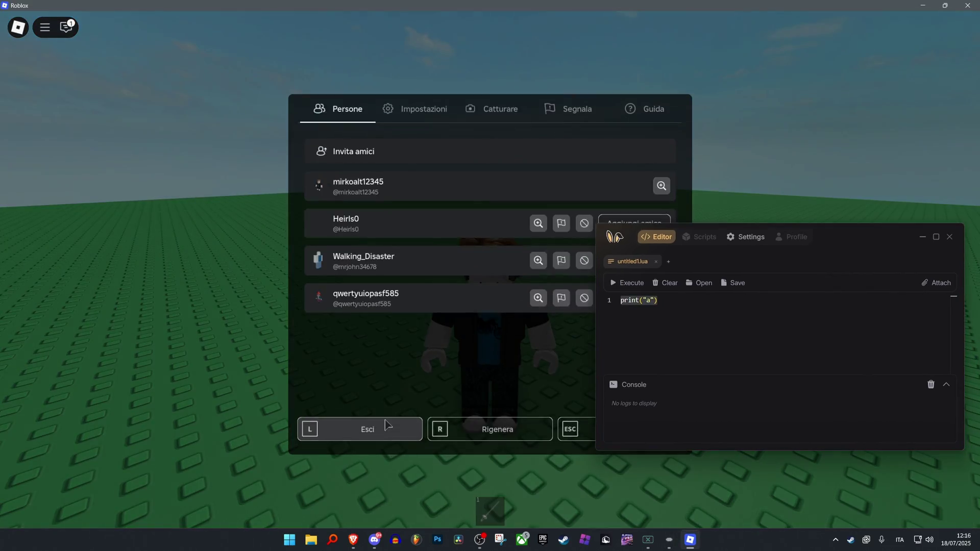
key(l)
key(Return)
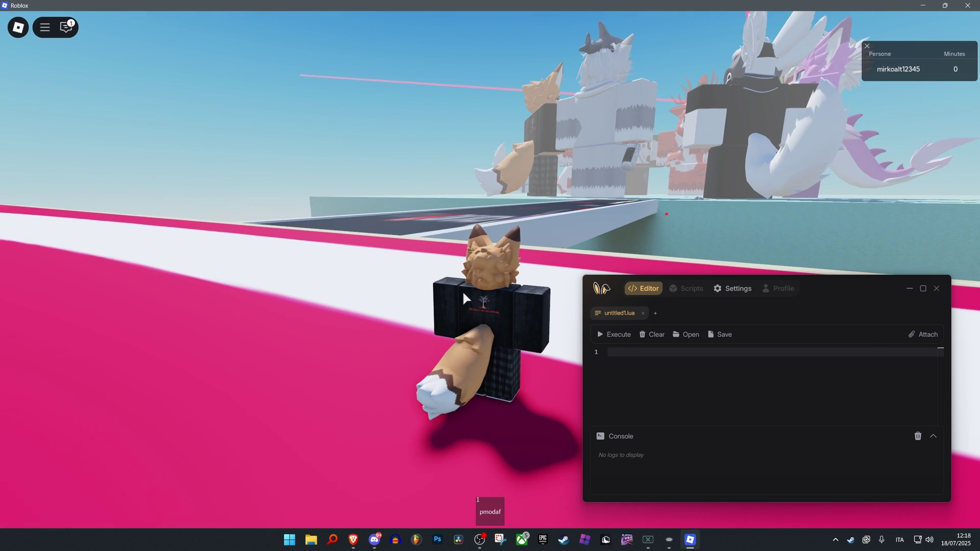
key(s)
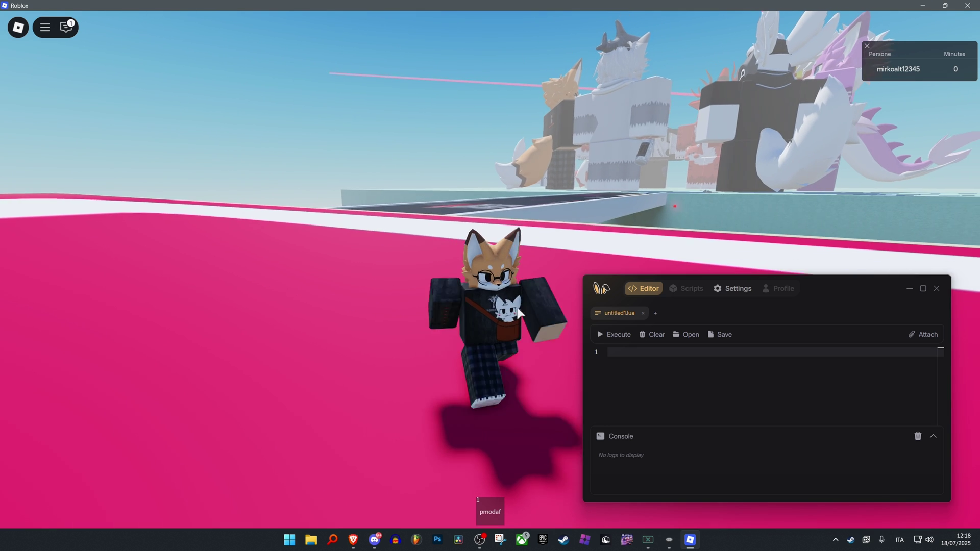
Step: Write print("a") in untitled1.lua and execute it with the Roblox Developer Console open
right_click(468, 299)
scroll(469, 302, down, 4)
scroll(468, 299, up, 4)
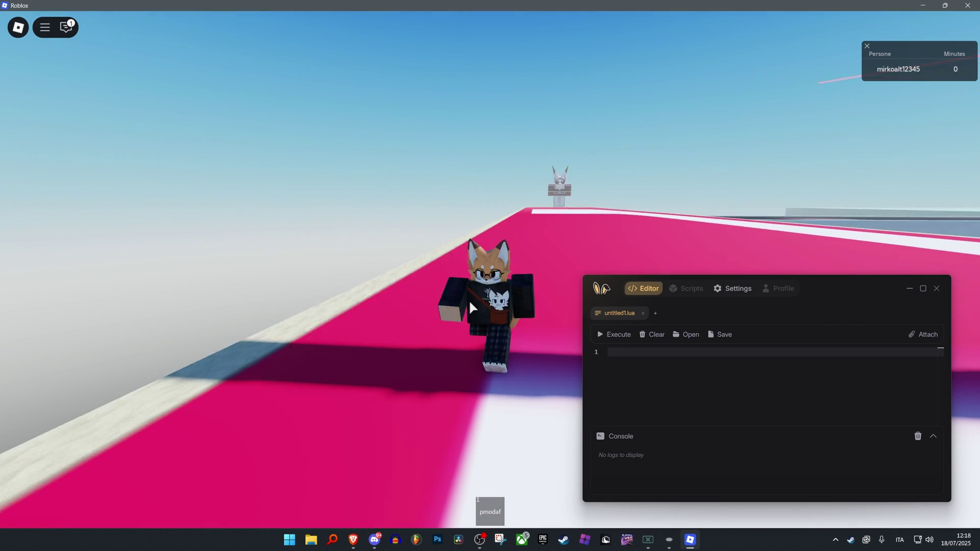
click(687, 391)
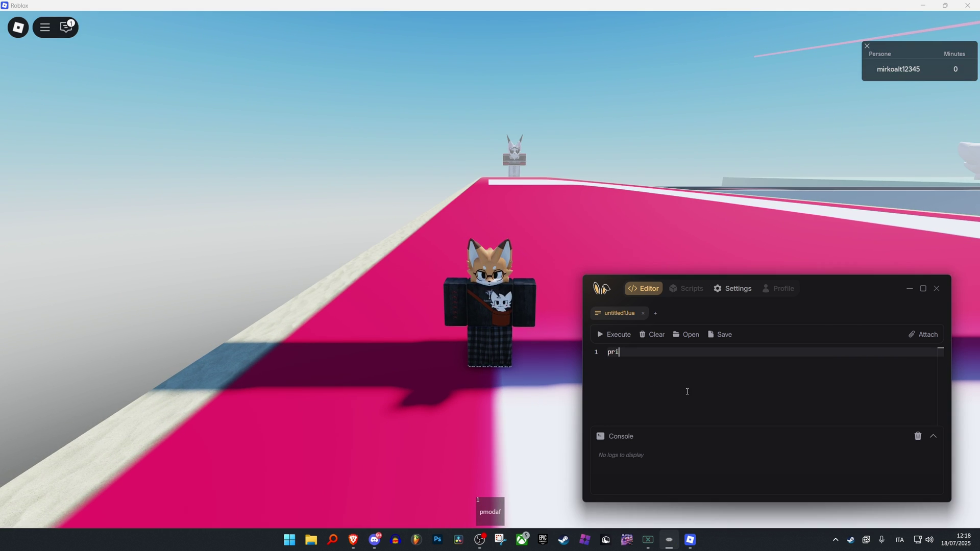
click(437, 320)
key(F9)
click(619, 334)
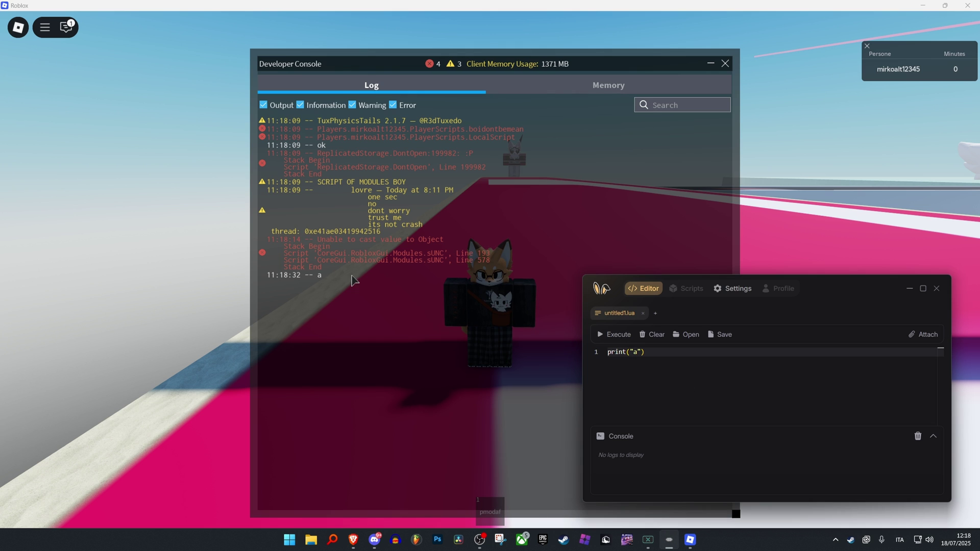
Step: Close the Developer Console and walk the character forward across the map
click(221, 284)
key(F9)
key(w)
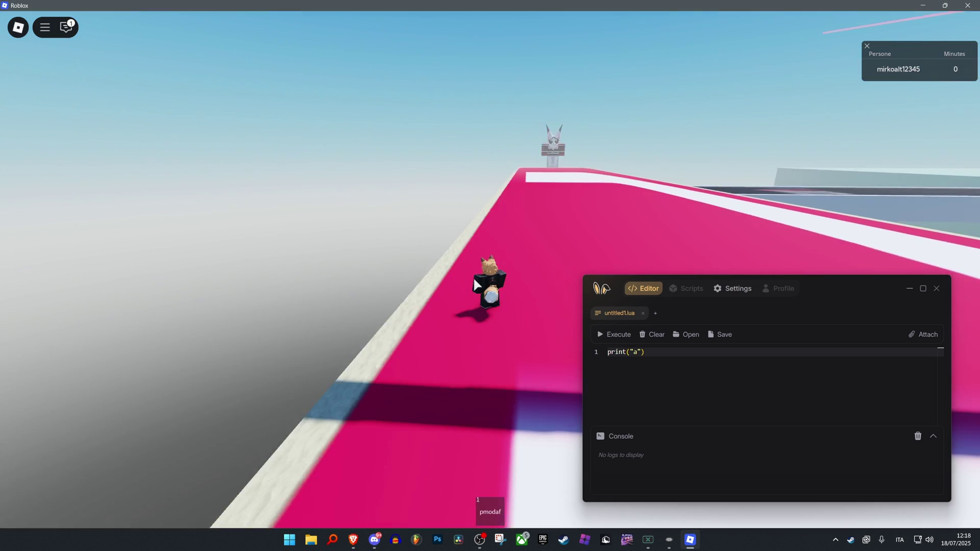
key(w)
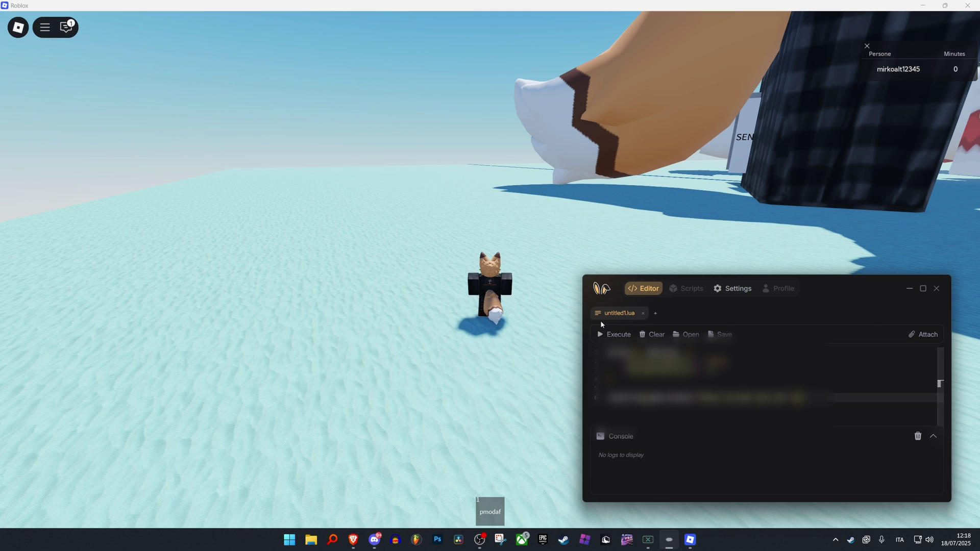
Step: Execute the multi-line script in untitled1.lua, then switch to Brave and open the copied result link in a new tab
click(609, 337)
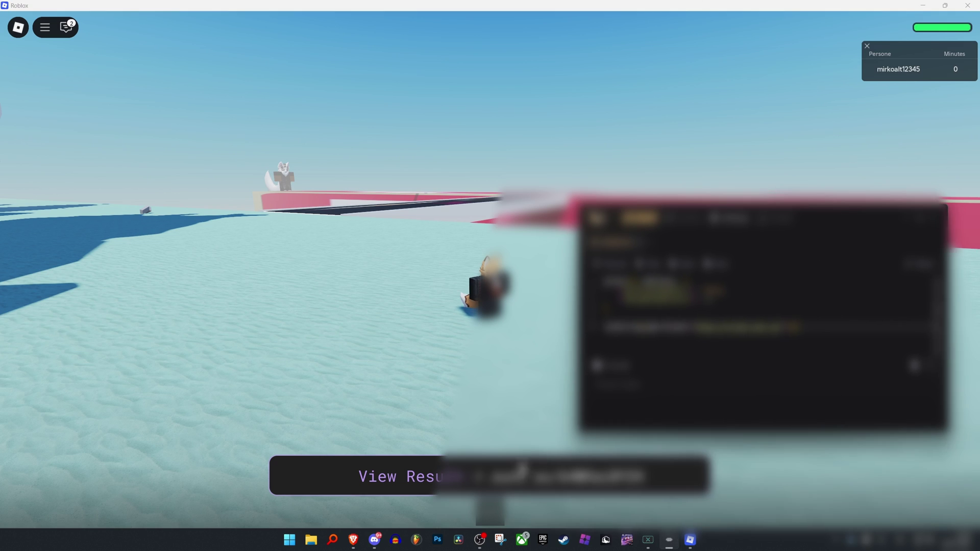
mouse_move(360, 544)
click(322, 494)
key(ctrl+t)
key(ctrl+v)
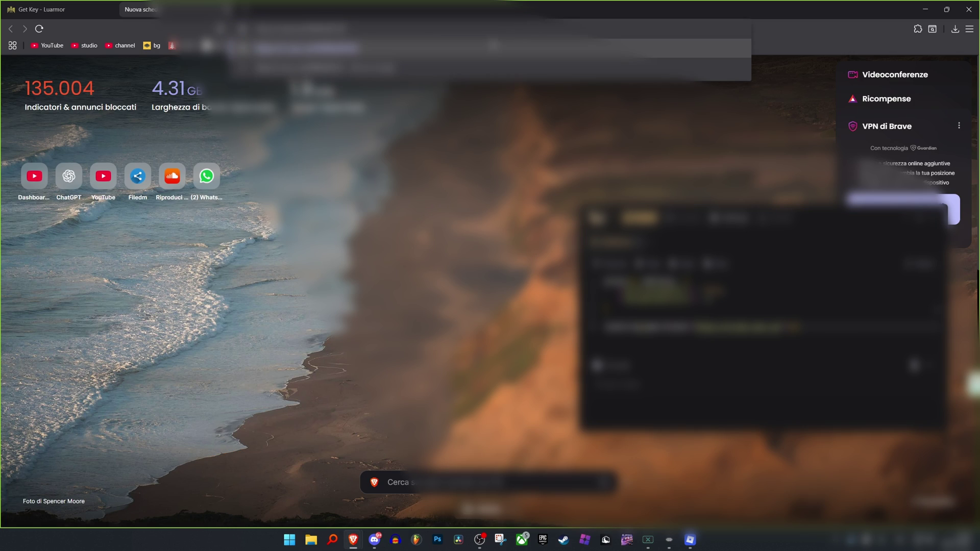
key(Return)
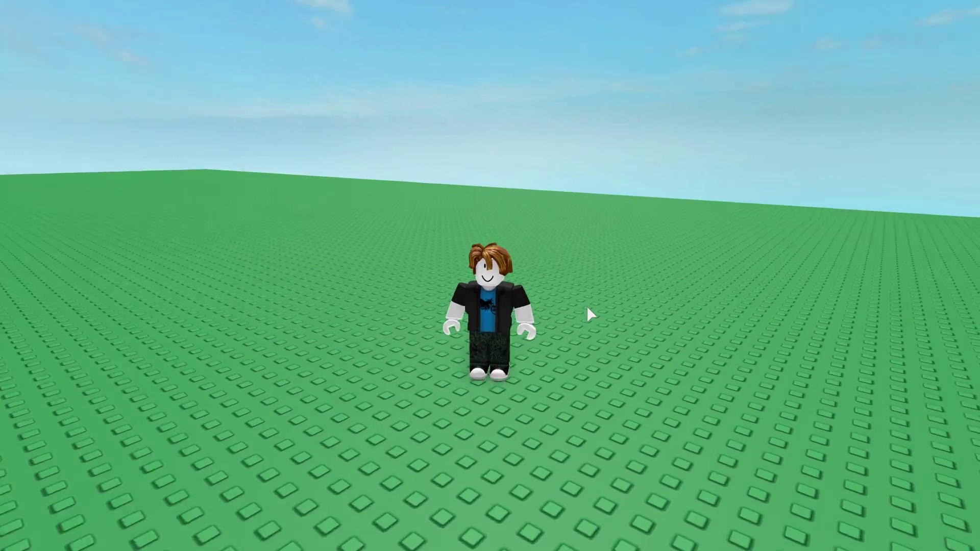
scroll(586, 310, up, 2)
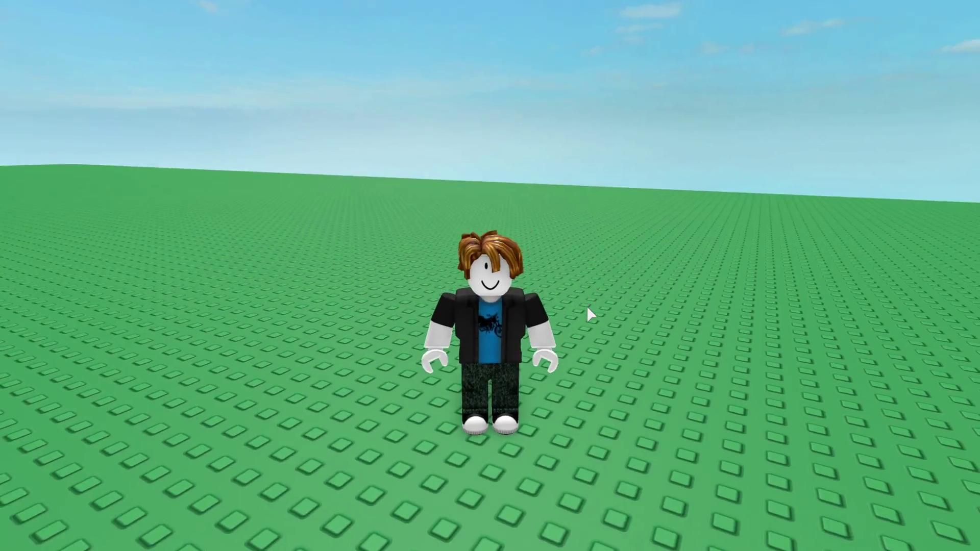
scroll(587, 310, down, 4)
scroll(587, 311, up, 6)
scroll(587, 307, up, 2)
scroll(587, 307, down, 2)
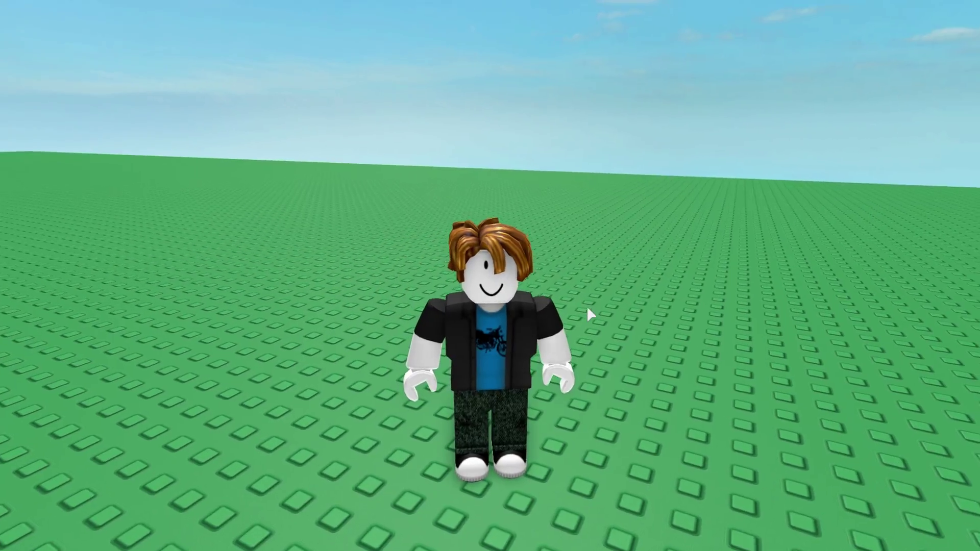
scroll(587, 307, down, 3)
scroll(715, 263, up, 3)
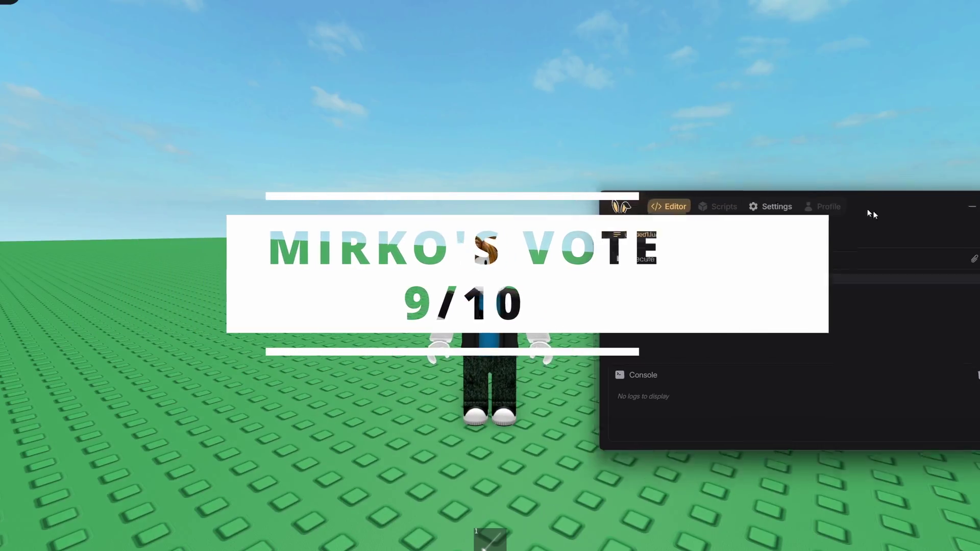
Step: Review Bunni's General settings, return to the script editor and move the executor window slightly lower
click(743, 220)
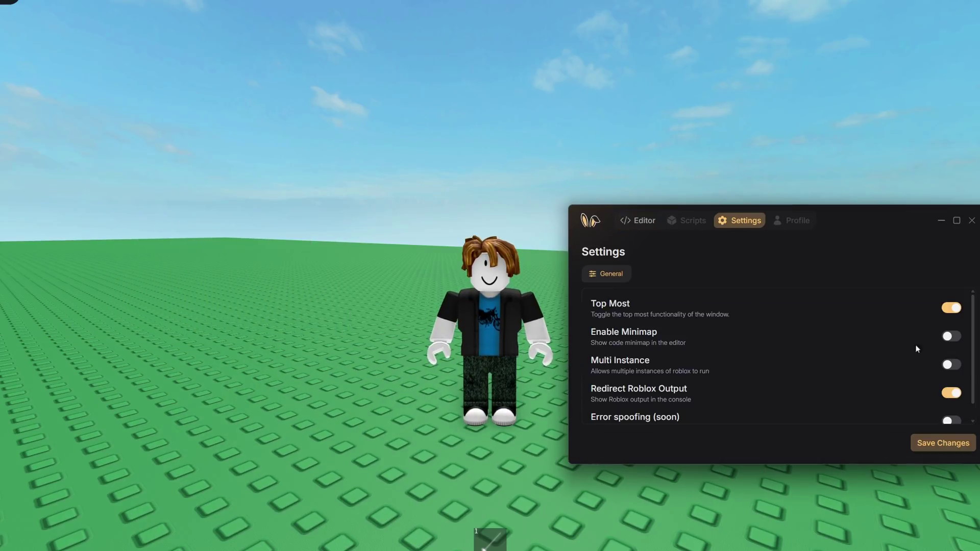
click(638, 221)
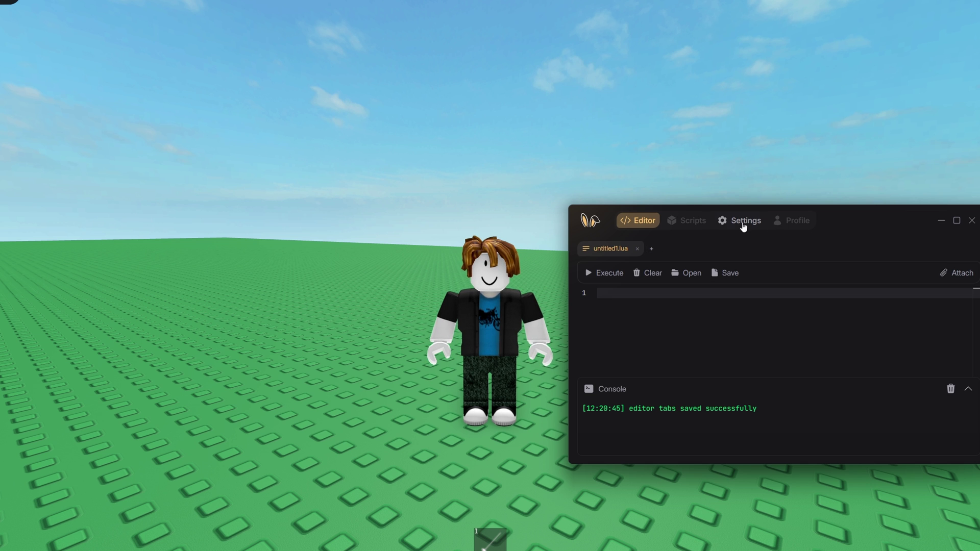
drag(855, 218, 853, 227)
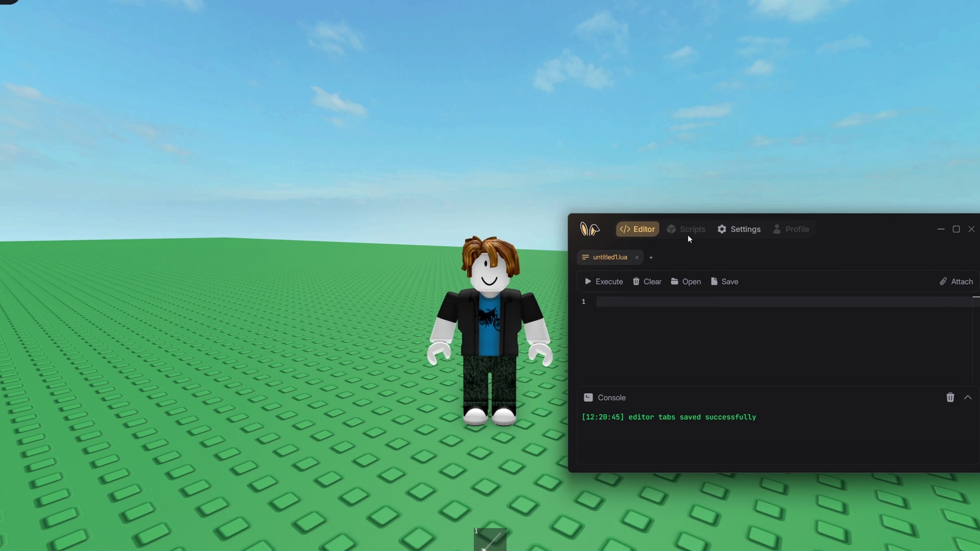